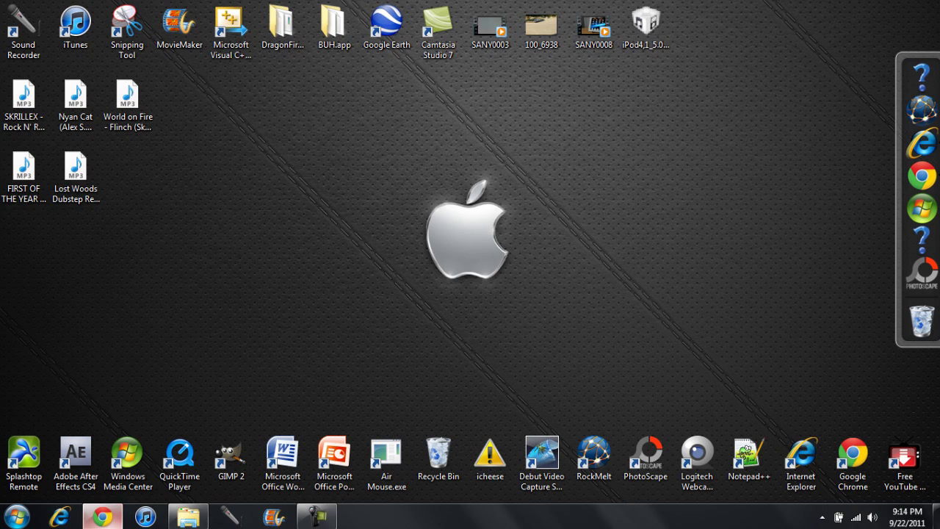
- Switch to Chrome, go to the Conduit Mobile dashboard and open the App Home page of the Iosnova app
left_click(102, 517)
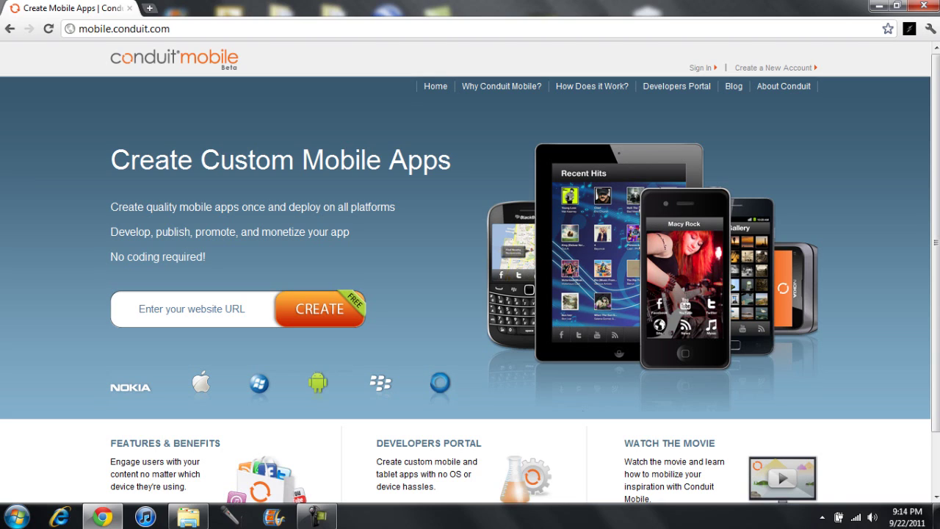
left_click(909, 28)
left_click(139, 309)
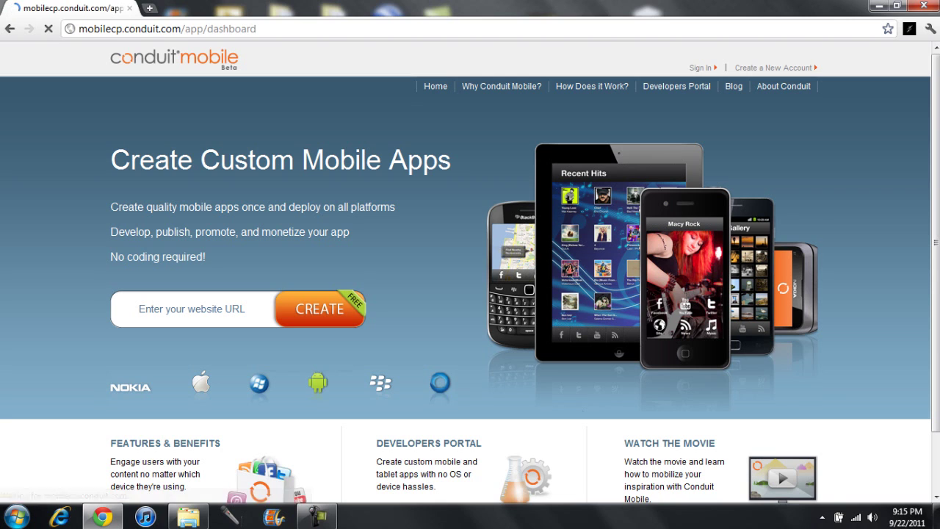
scroll(471, 272, "down", 1)
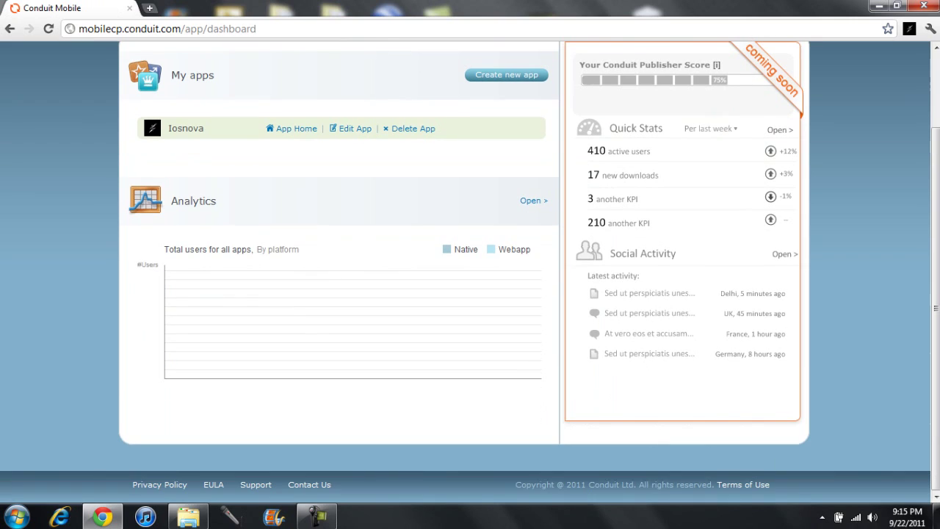
scroll(470, 271, "up", 1)
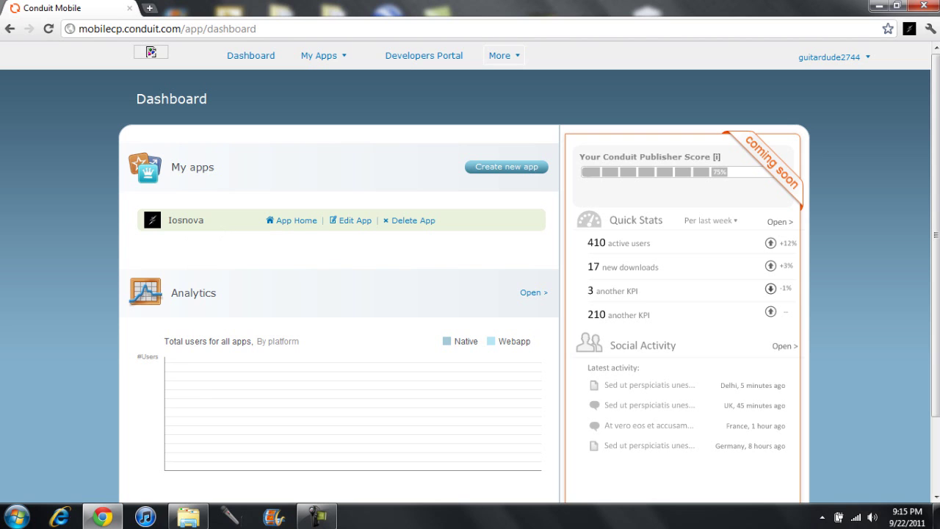
left_click(291, 221)
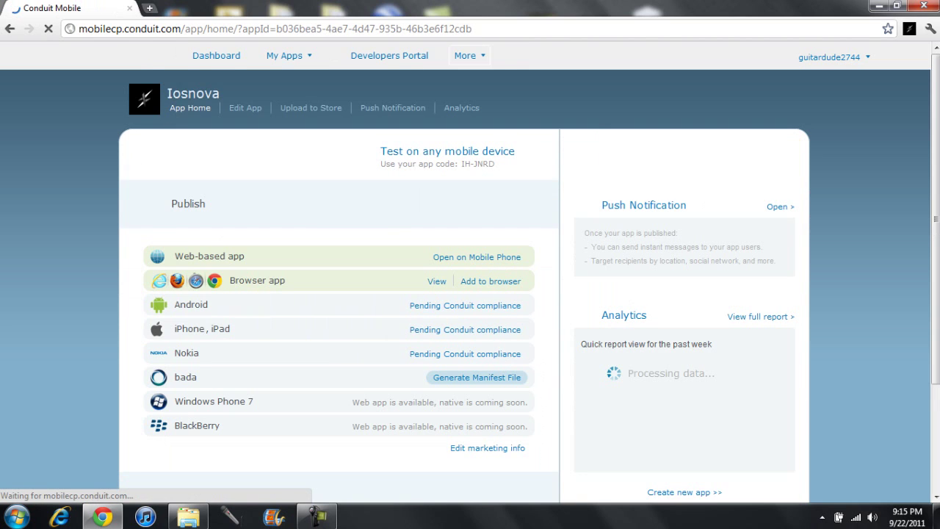
scroll(470, 272, "down", 2)
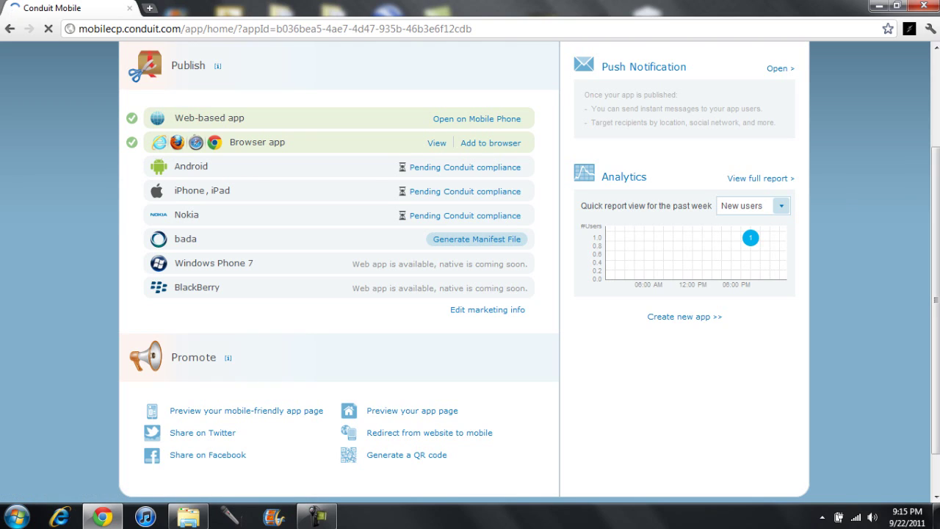
- Open the Iosnova browser app and view the "XoSkins Winners" and "iUpdate Monthly Update for Viewers" videos on its YouTube page
left_click(909, 28)
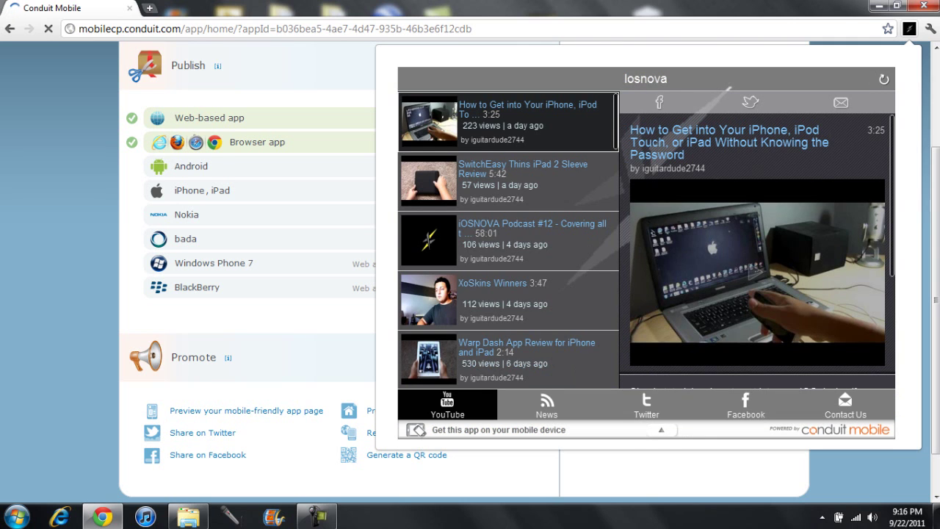
scroll(508, 241, "down", 3)
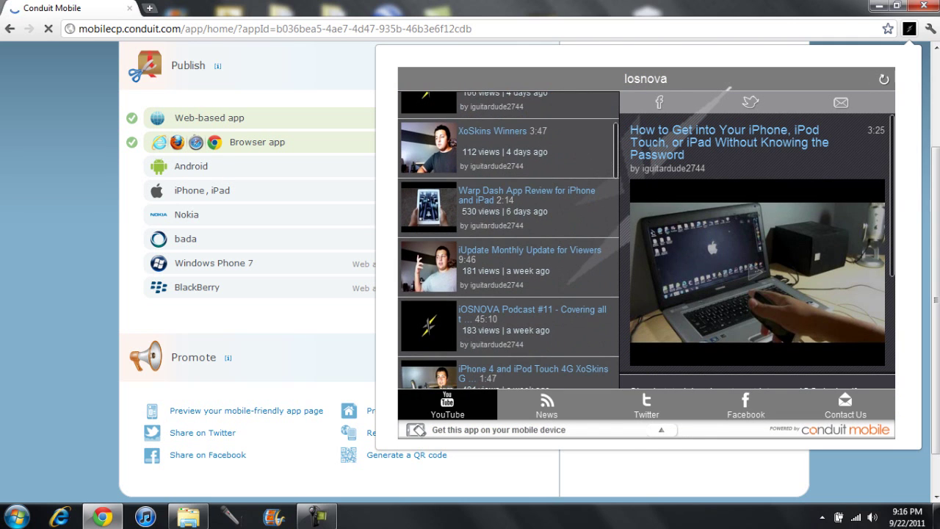
left_click(500, 146)
scroll(508, 240, "down", 1)
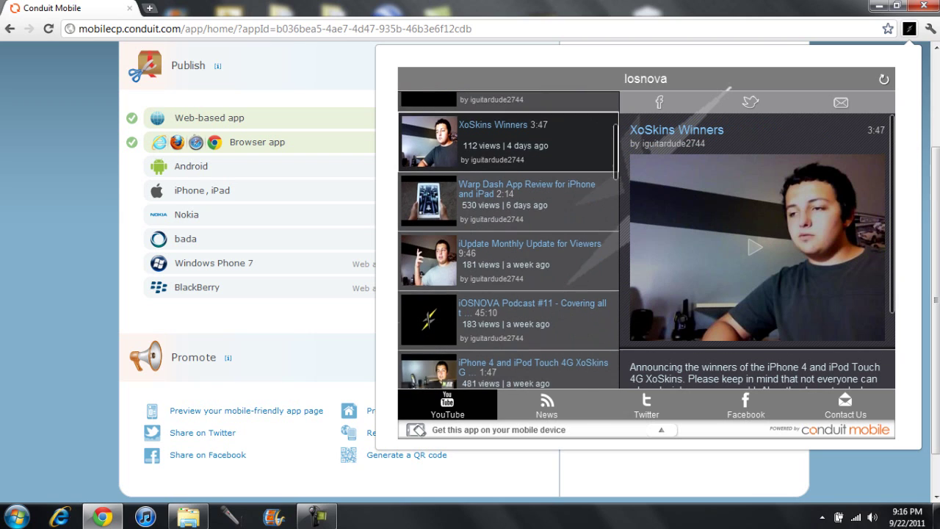
left_click(500, 224)
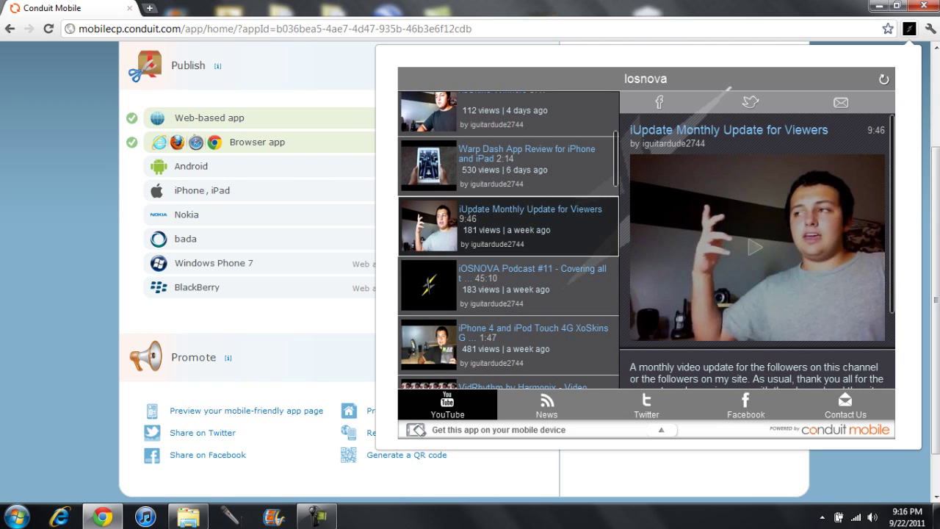
- Look through the News, Twitter and Contact Us pages of the Iosnova browser app and close it
left_click(547, 404)
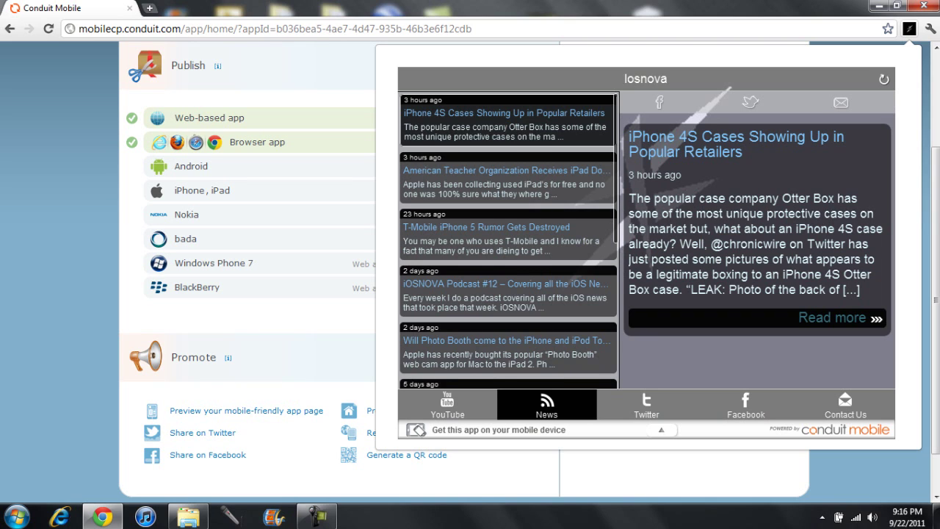
scroll(509, 241, "down", 1)
scroll(508, 240, "up", 1)
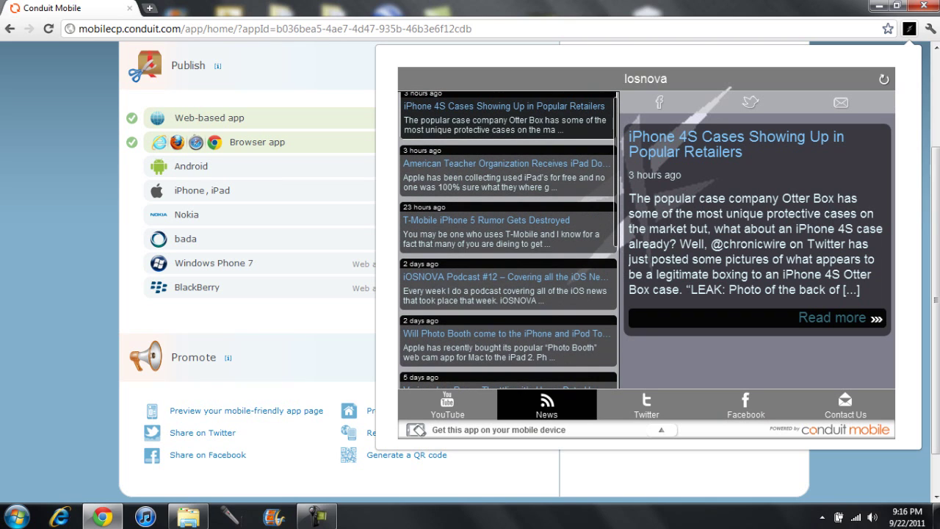
left_click(646, 405)
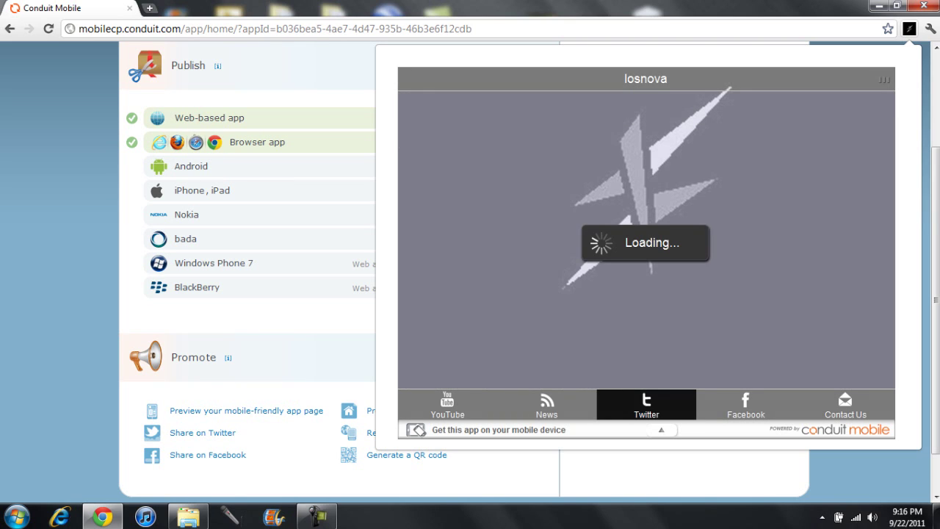
left_click(845, 405)
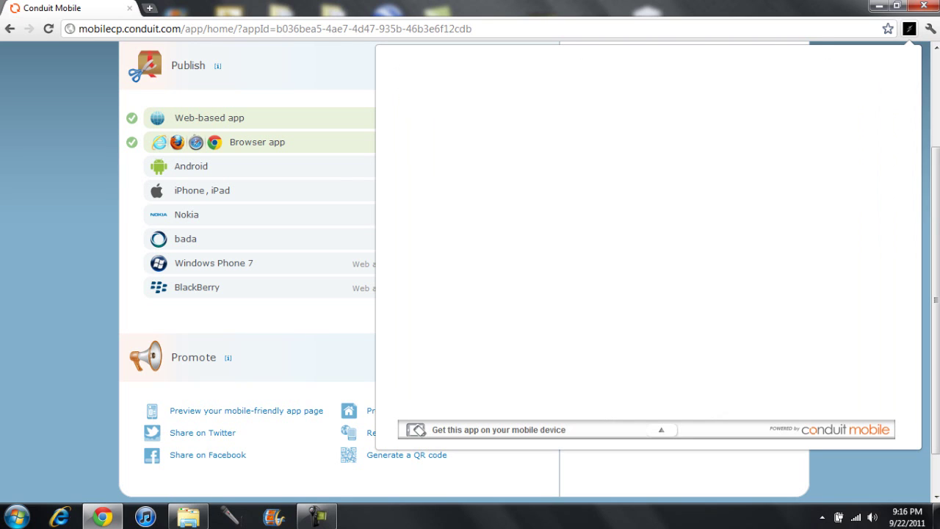
key("Escape")
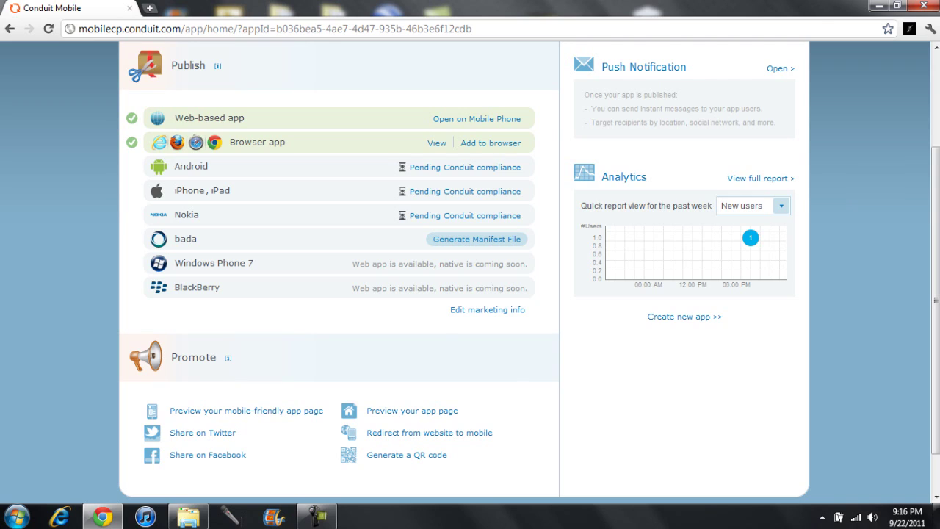
- Open the Iosnova app for editing and review its current pages, the available page types and the phone preview
scroll(470, 271, "up", 3)
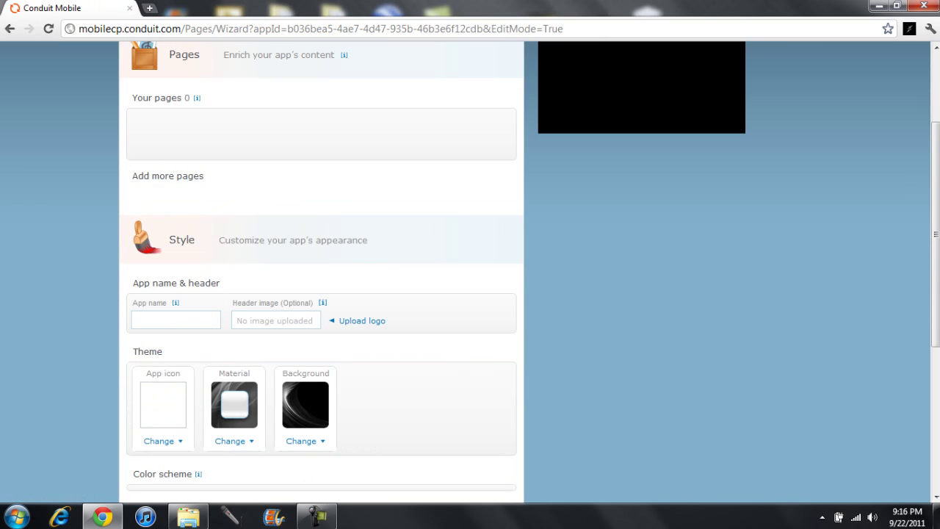
scroll(470, 272, "up", 2)
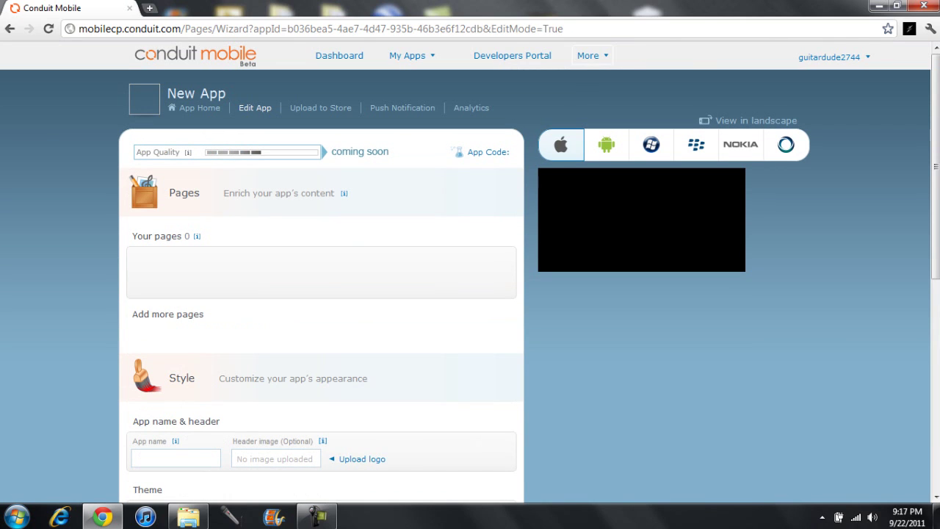
scroll(470, 272, "down", 1)
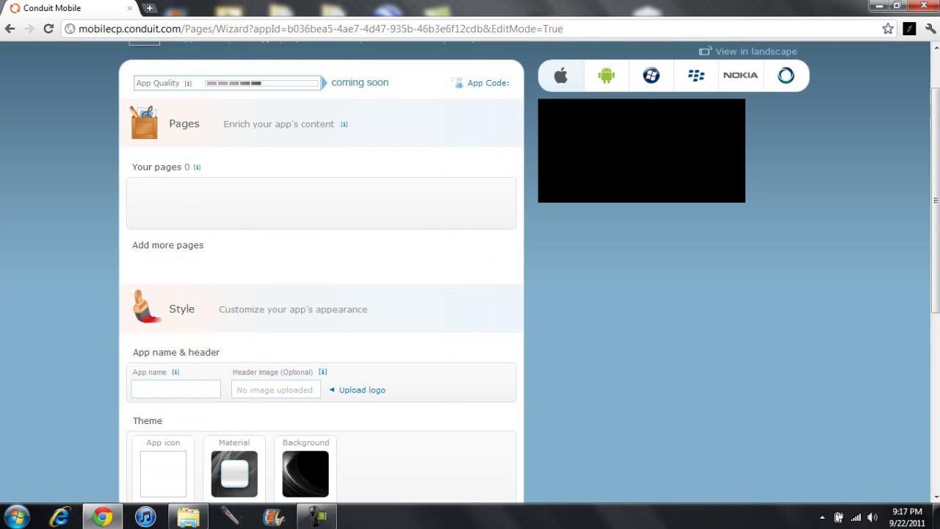
scroll(470, 271, "up", 1)
scroll(470, 272, "down", 5)
scroll(470, 272, "up", 5)
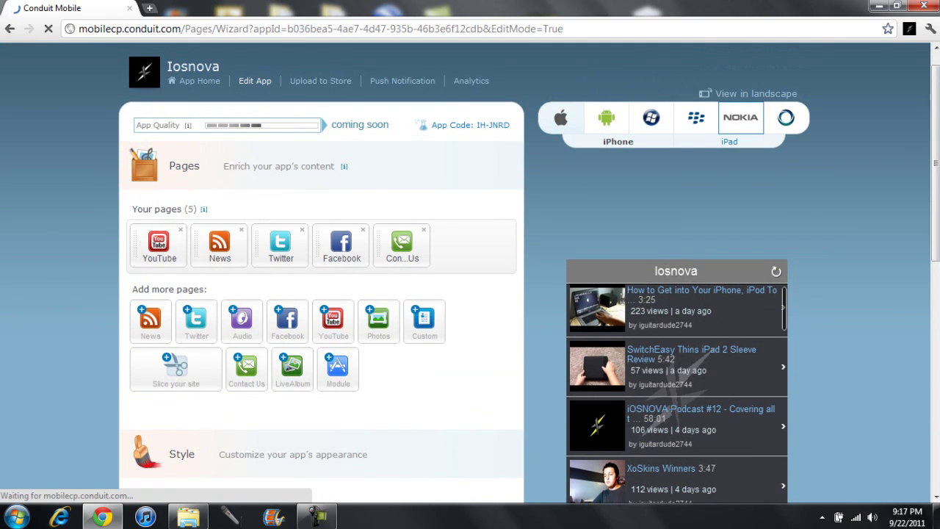
scroll(470, 293, "down", 2)
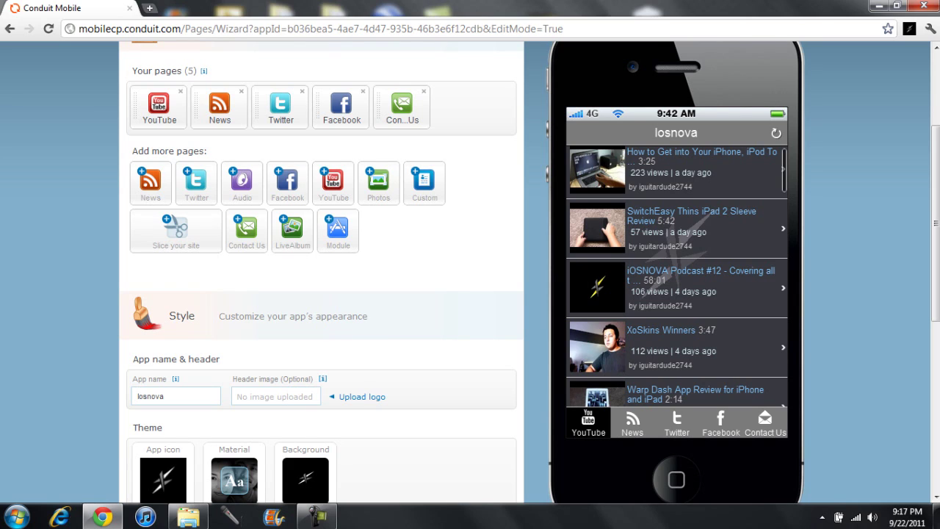
scroll(471, 272, "up", 1)
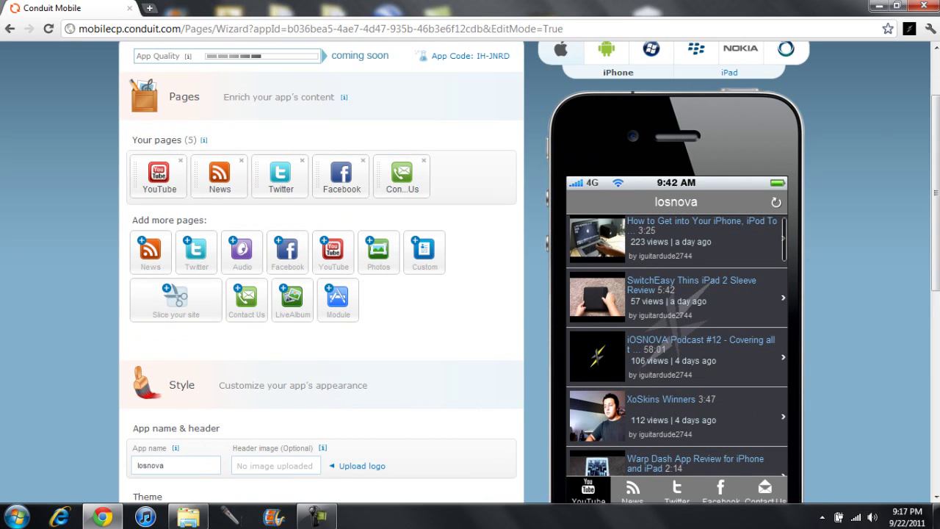
- Add another News page to the Iosnova app and close its page settings
left_click_drag(141, 267, 216, 465)
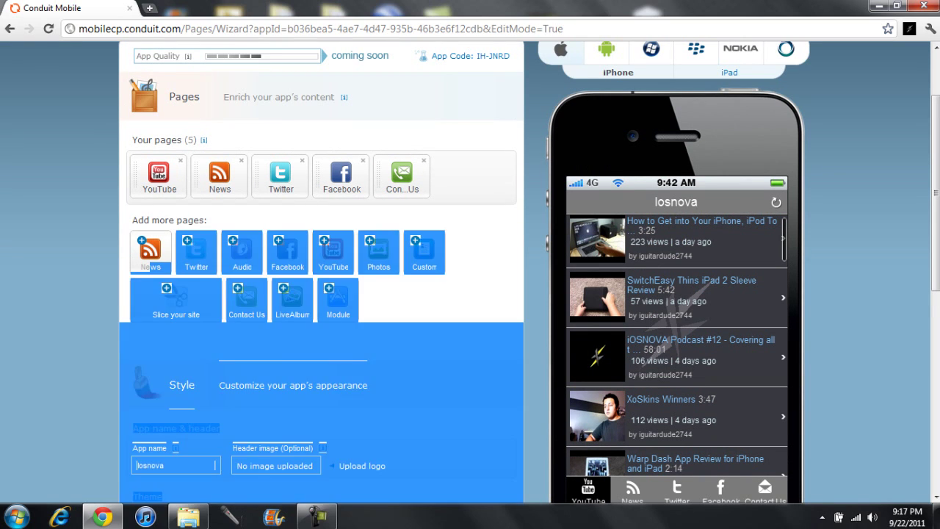
left_click(150, 250)
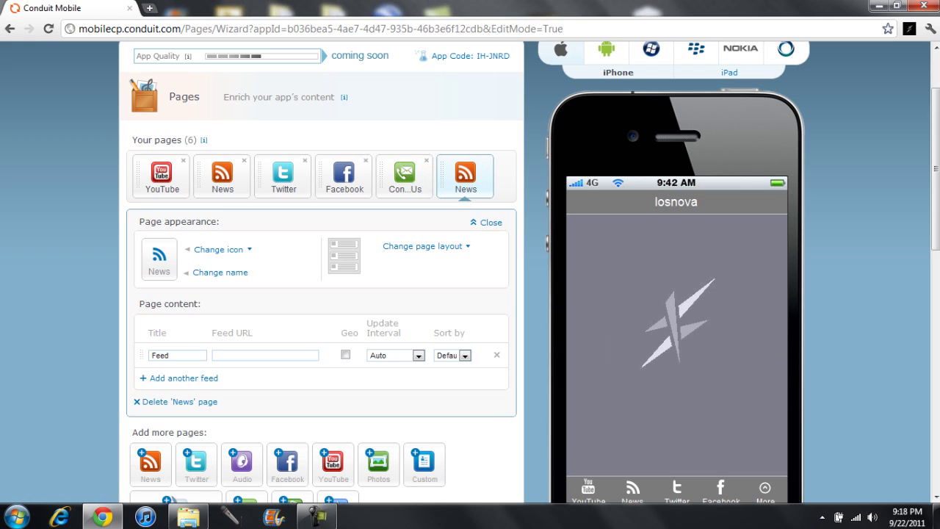
scroll(470, 272, "down", 1)
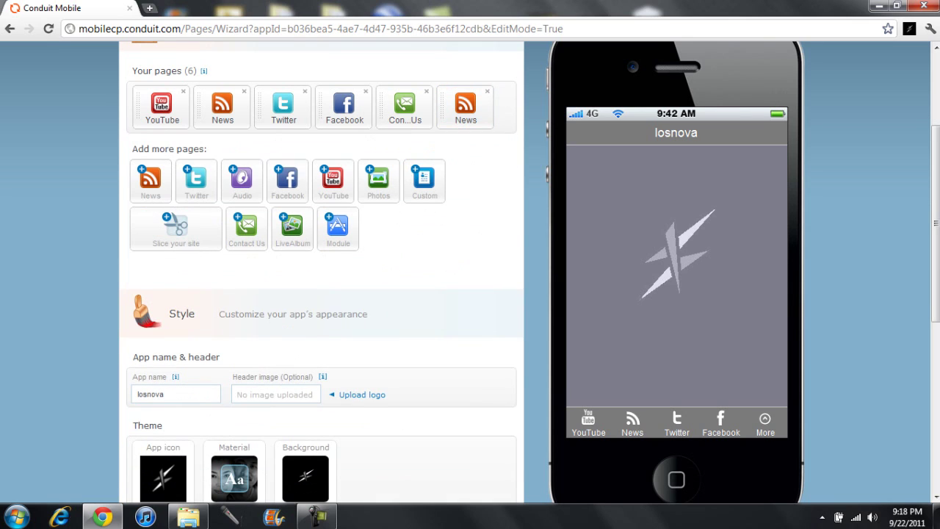
- Examine the app's name, theme, color scheme, navigation and advertisement settings and load its YouTube page in the phone preview
scroll(470, 272, "down", 2)
scroll(470, 272, "down", 2)
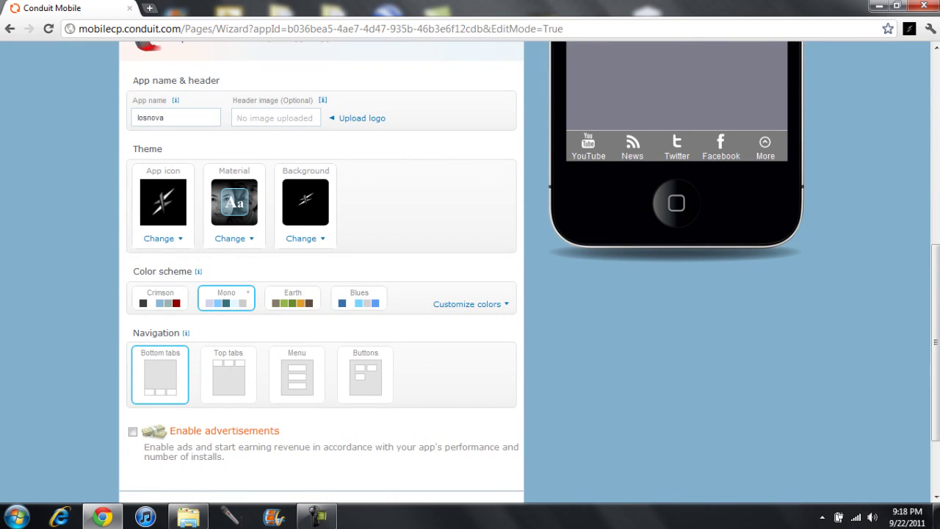
scroll(470, 272, "down", 1)
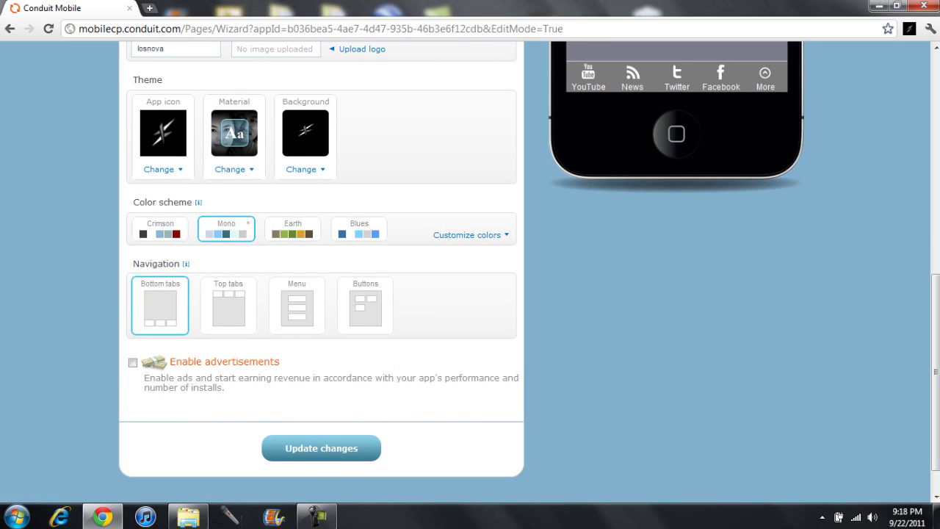
scroll(470, 272, "up", 4)
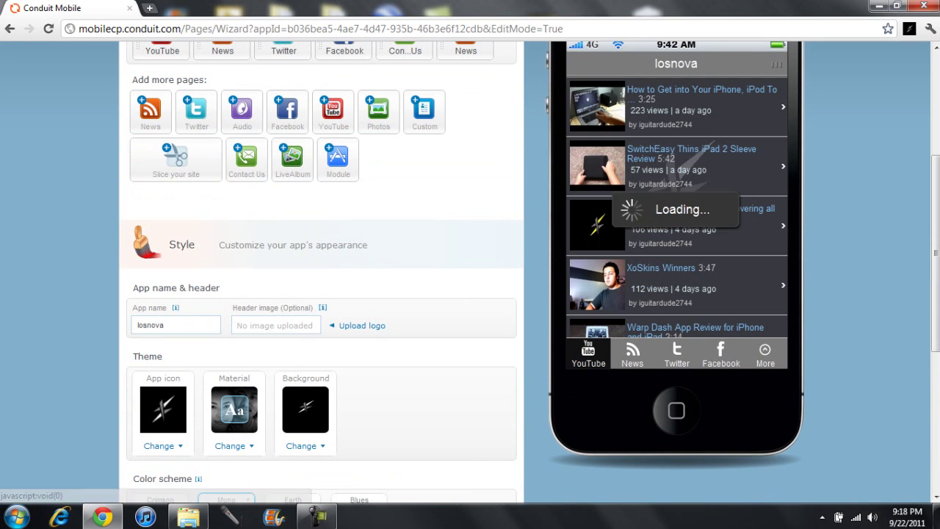
scroll(470, 272, "down", 5)
scroll(470, 271, "up", 6)
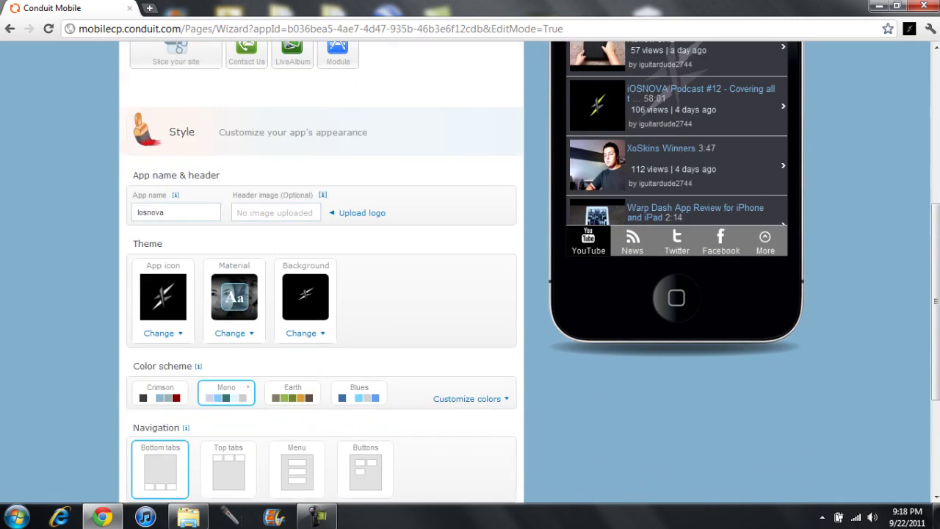
- Browse the video list on the YouTube page in the iPhone preview and return to its beginning
scroll(677, 232, "down", 5)
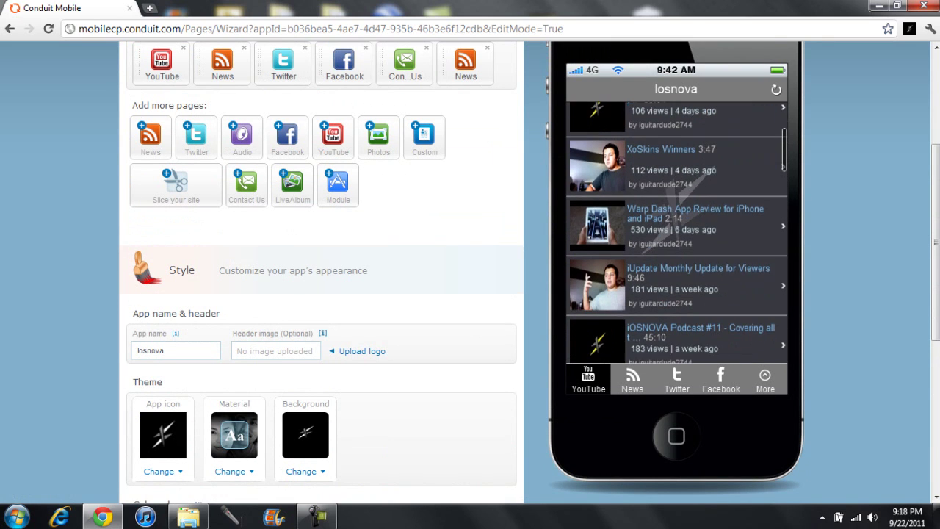
scroll(677, 232, "down", 3)
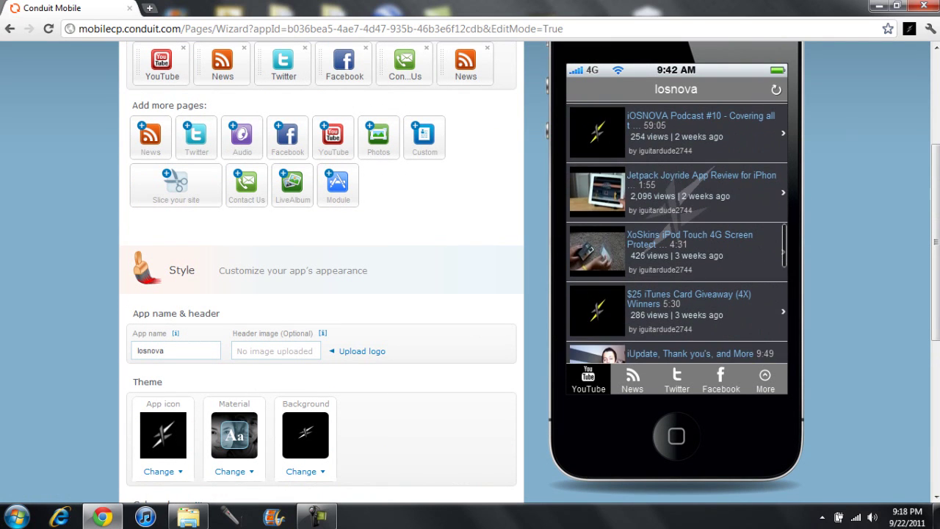
scroll(676, 232, "up", 3)
scroll(676, 232, "up", 8)
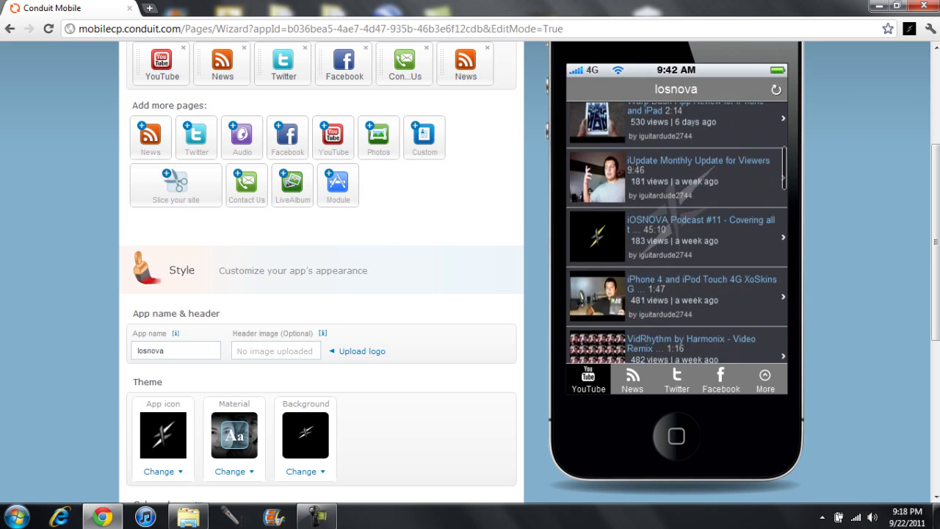
scroll(677, 232, "up", 4)
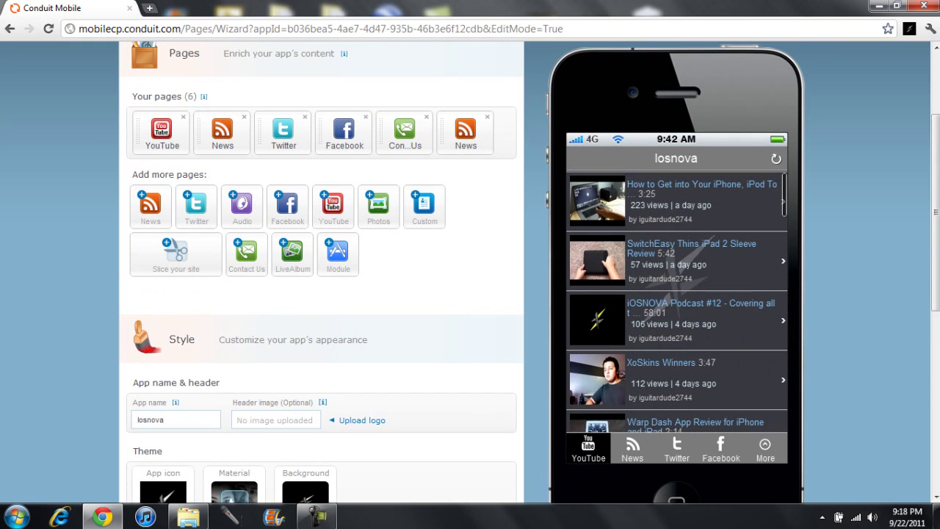
- Review the Style section again, down to the advertisement option and the command for updating the app
scroll(676, 232, "down", 6)
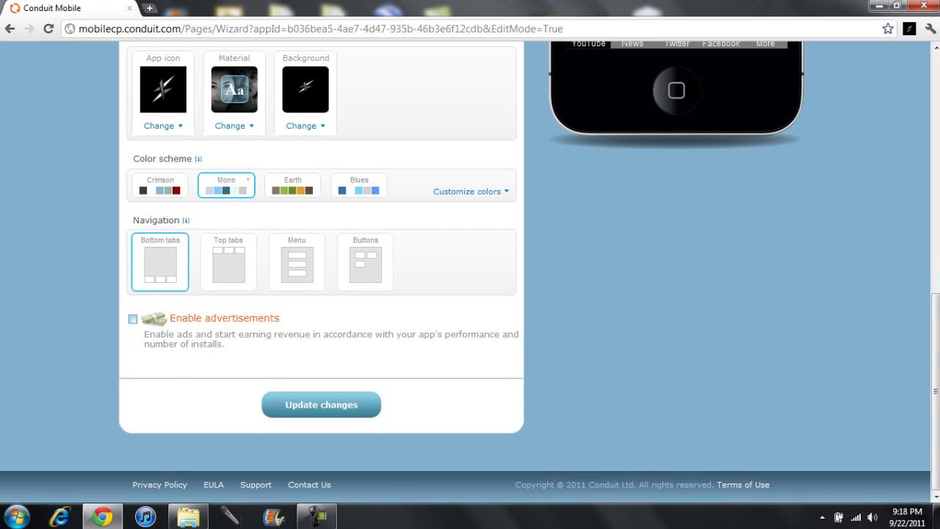
scroll(470, 265, "up", 2)
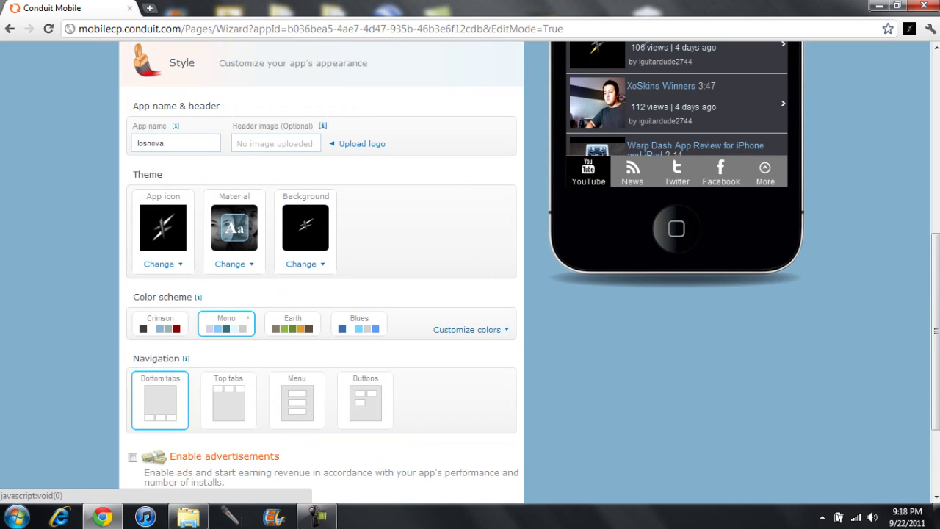
scroll(470, 264, "down", 2)
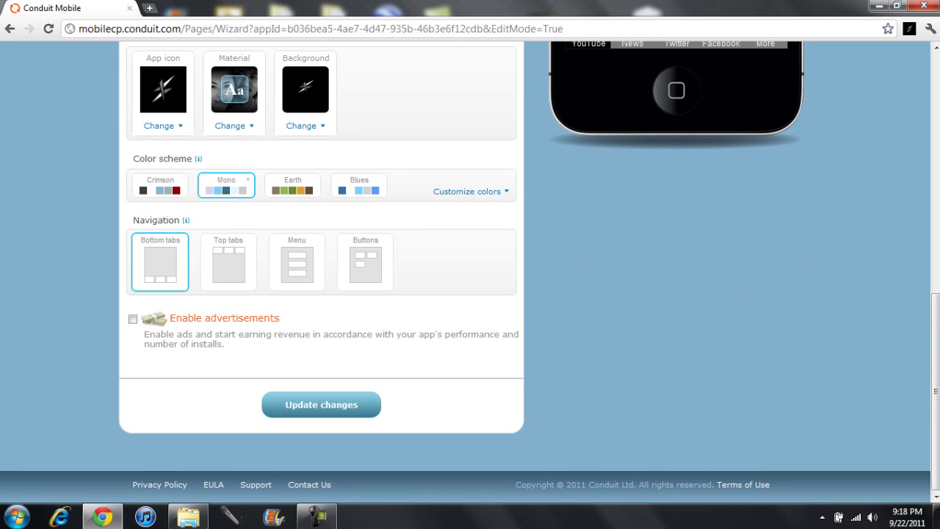
- View the Iosnova app's store upload instructions for Android Market and examine the push notification form with its recipient options and message field
scroll(470, 264, "up", 8)
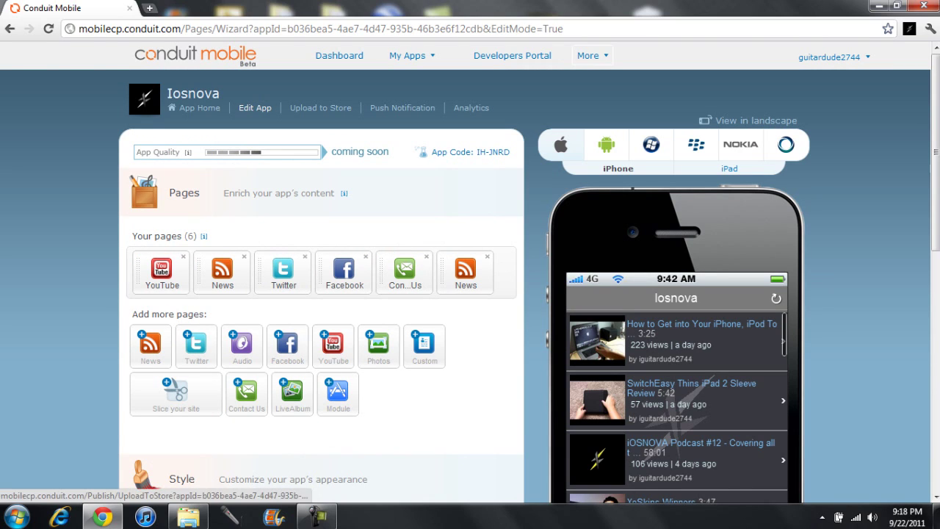
left_click(321, 108)
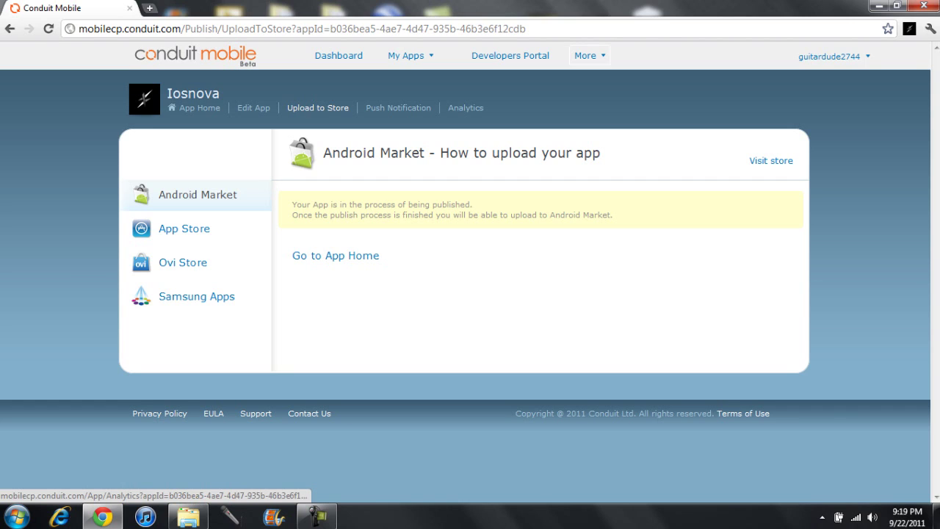
left_click(398, 107)
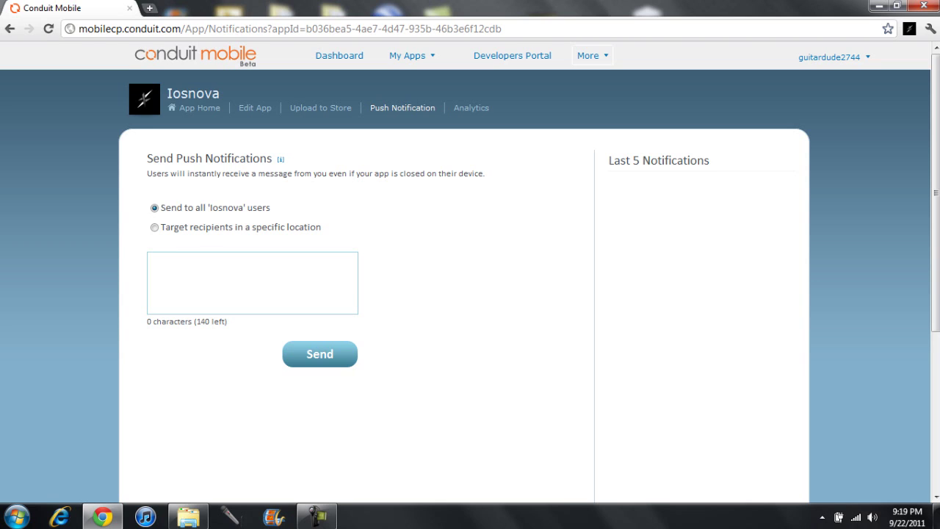
scroll(470, 272, "down", 2)
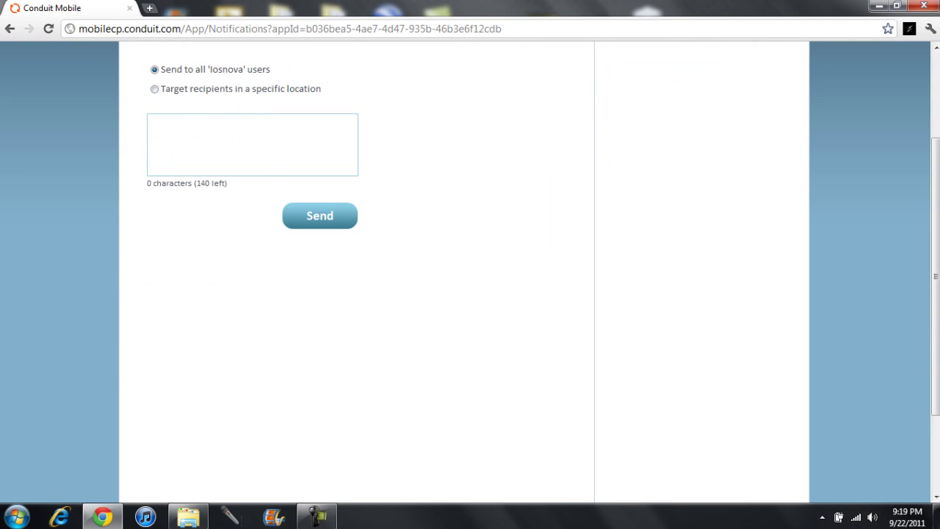
scroll(470, 272, "up", 2)
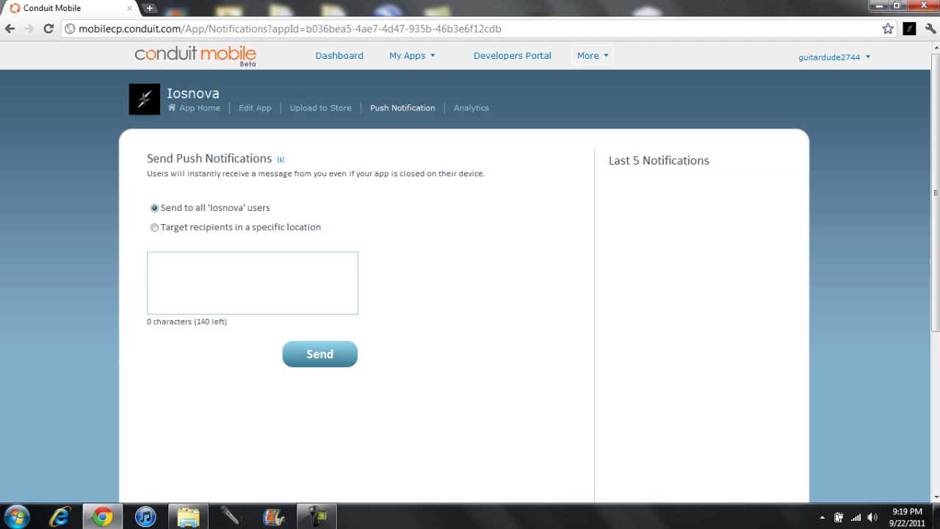
left_click(150, 259)
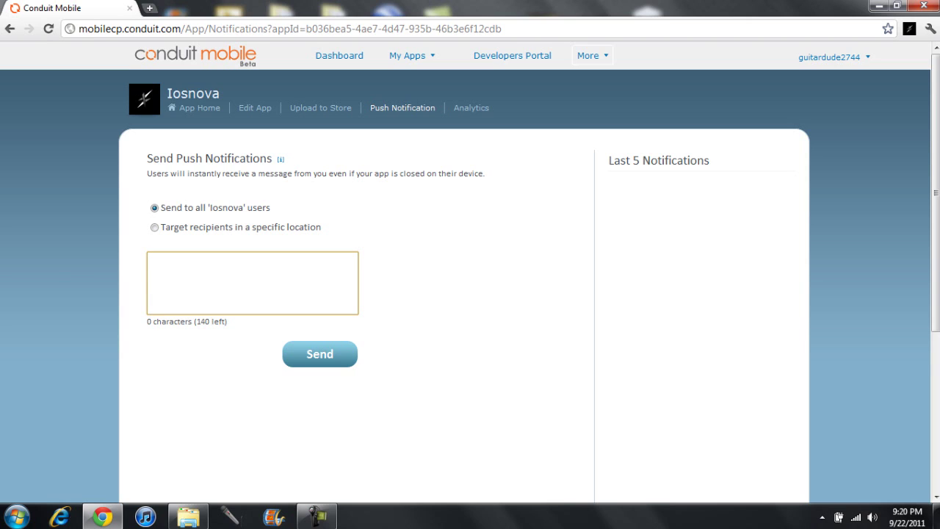
- Open the Iosnova app's home page and review its publishing status per platform, promotion options and analytics summary
left_click(194, 108)
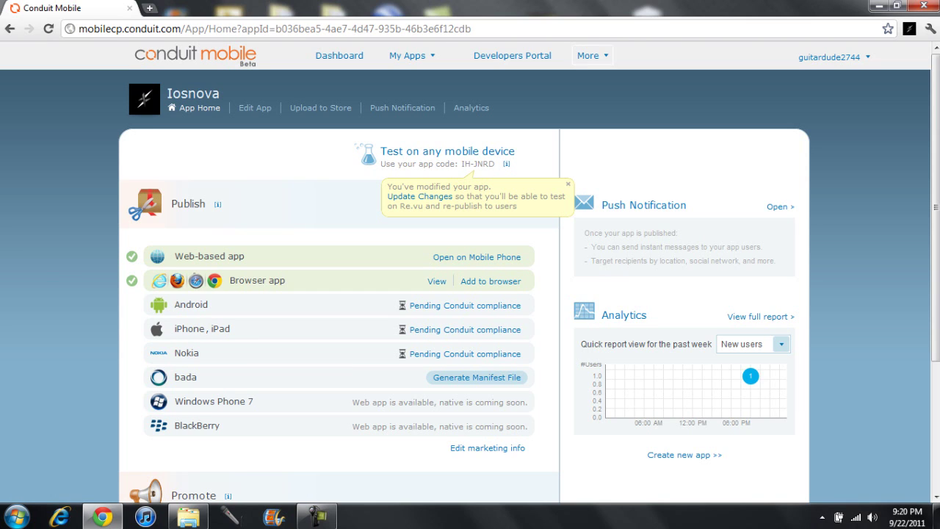
scroll(470, 272, "down", 3)
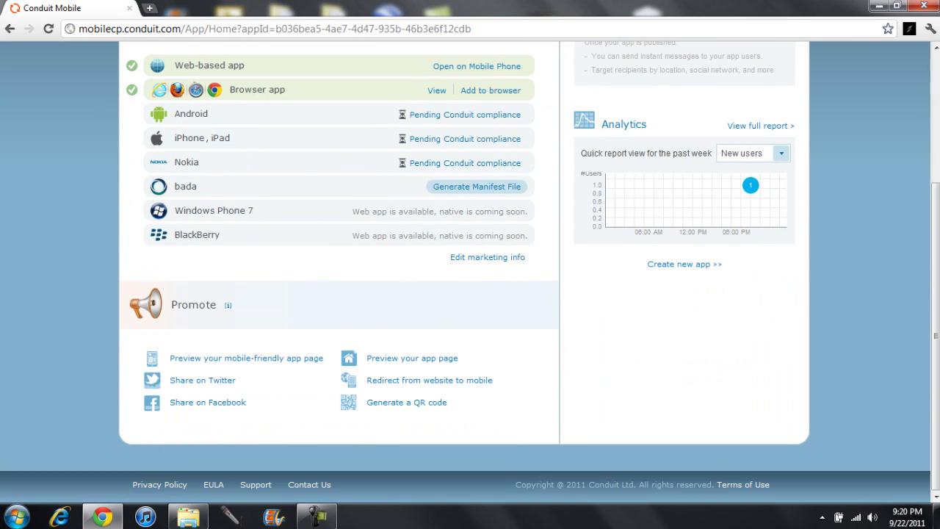
scroll(470, 272, "up", 3)
scroll(470, 272, "down", 1)
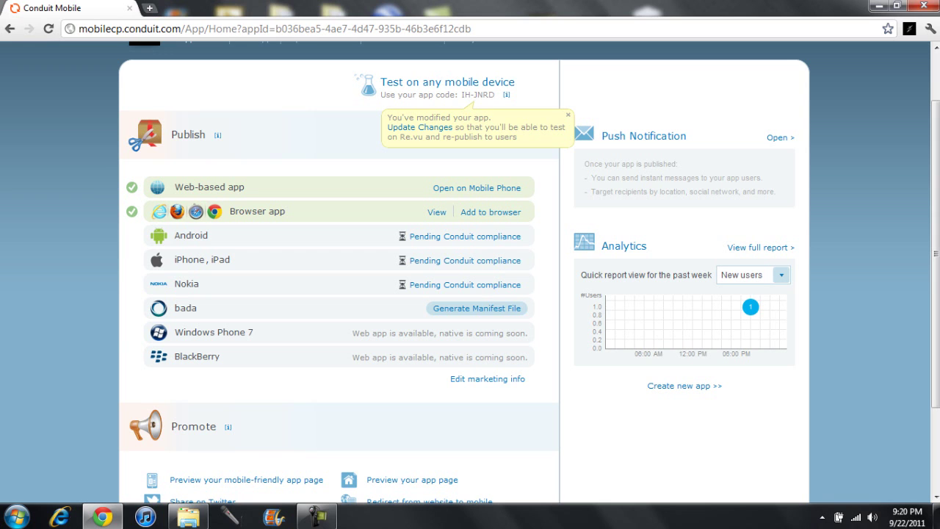
scroll(470, 272, "up", 1)
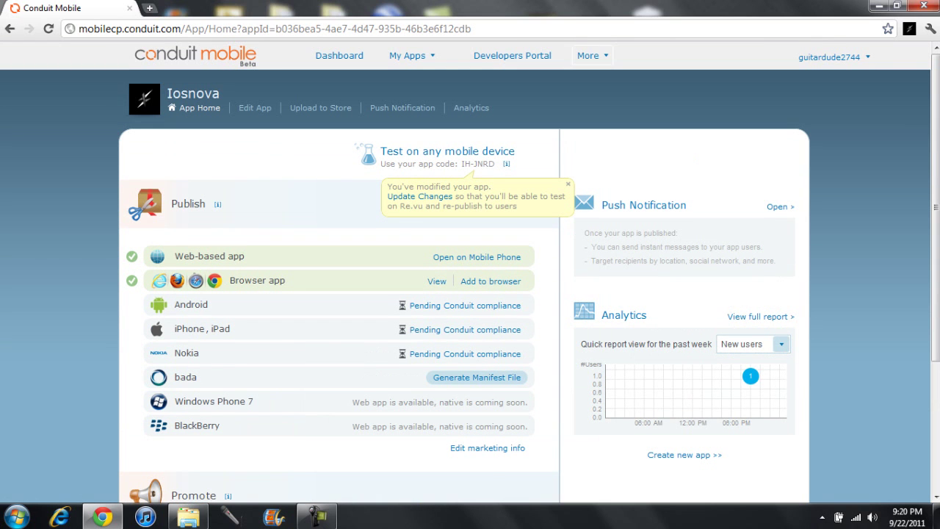